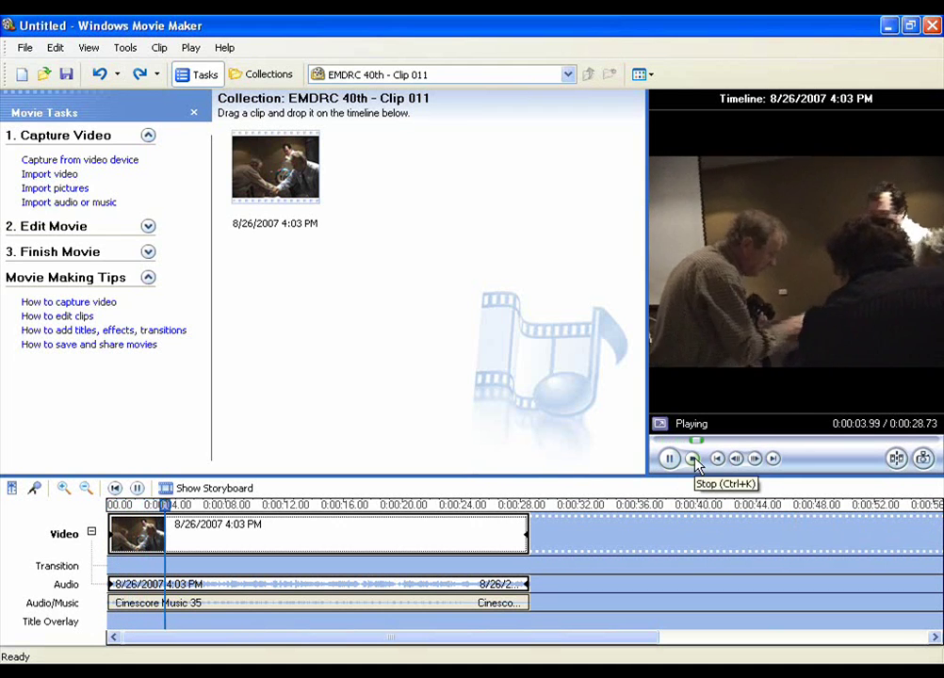
# Stop the preview, then turn the video clip's own audio down and mute it.
pyautogui.click(695, 461)
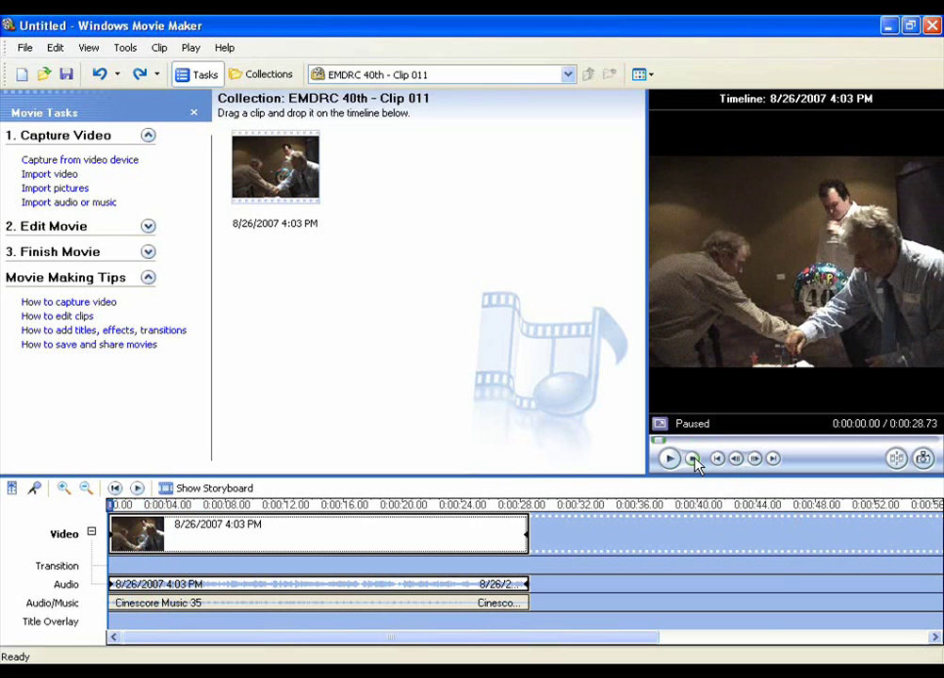
pyautogui.rightClick(333, 582)
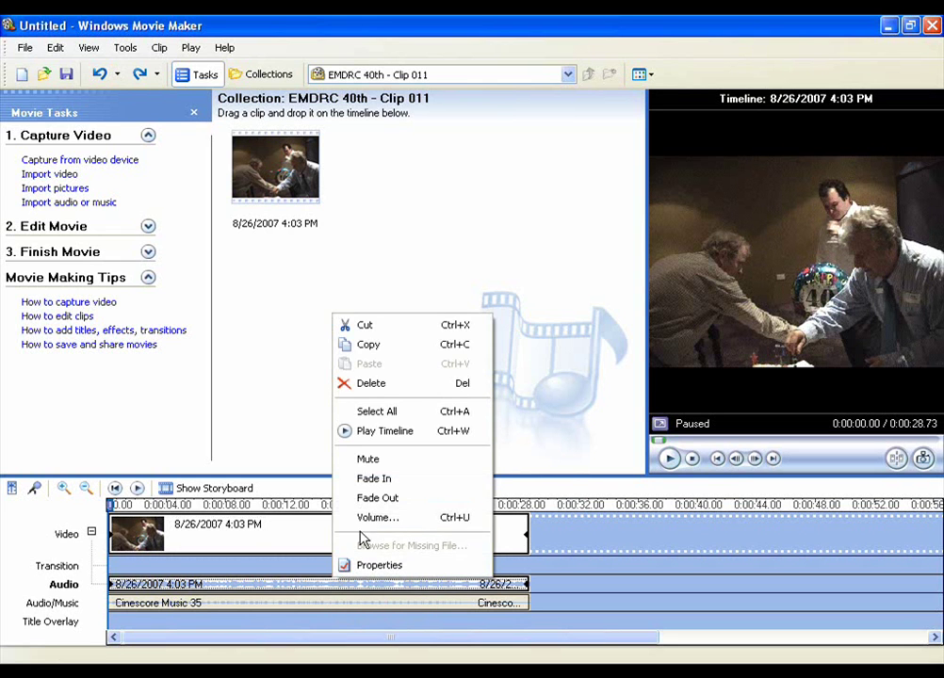
pyautogui.click(373, 518)
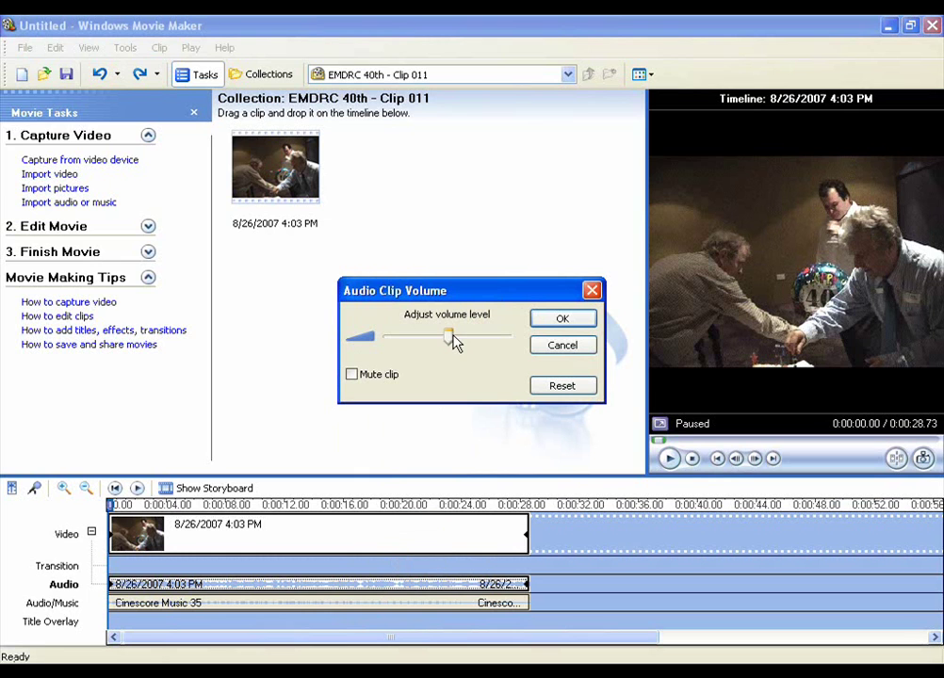
pyautogui.moveTo(450, 339); pyautogui.dragTo(390, 350)
pyautogui.click(562, 321)
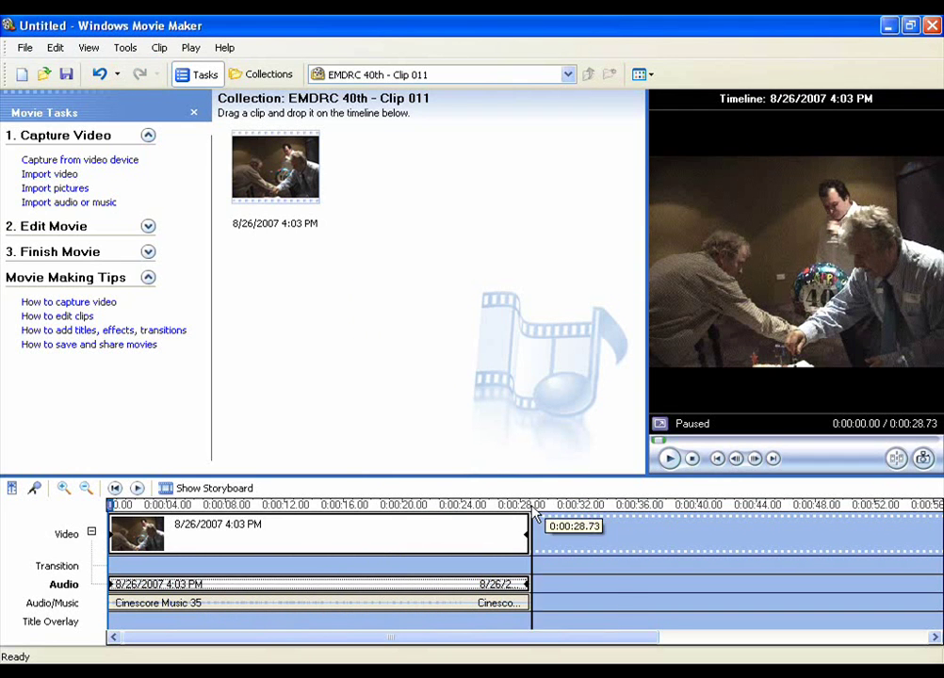
# Play back the movie to check it, then unmute the video clip's own audio.
pyautogui.click(668, 459)
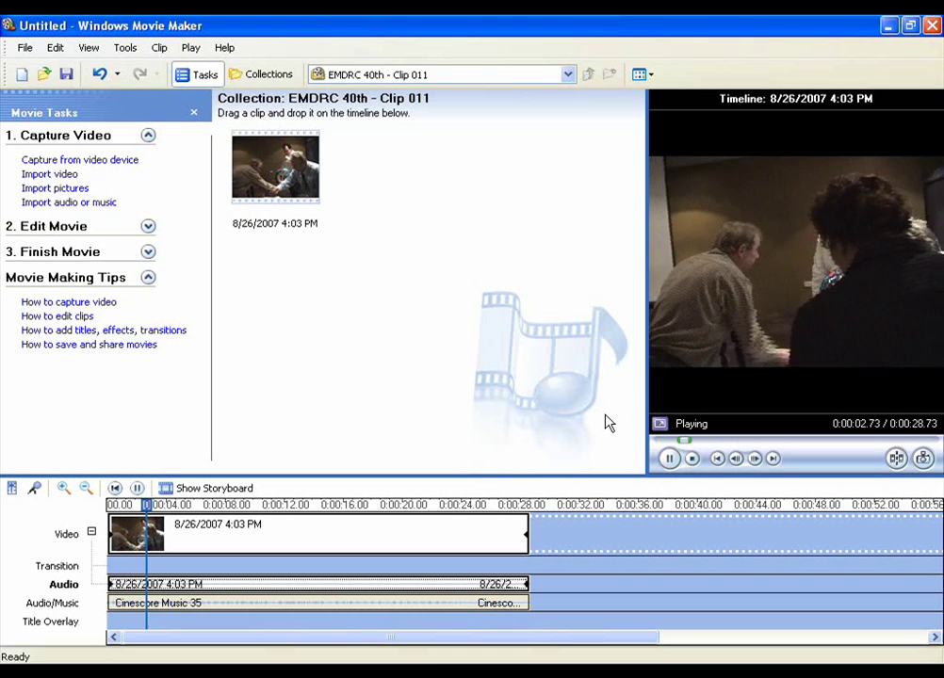
pyautogui.click(694, 460)
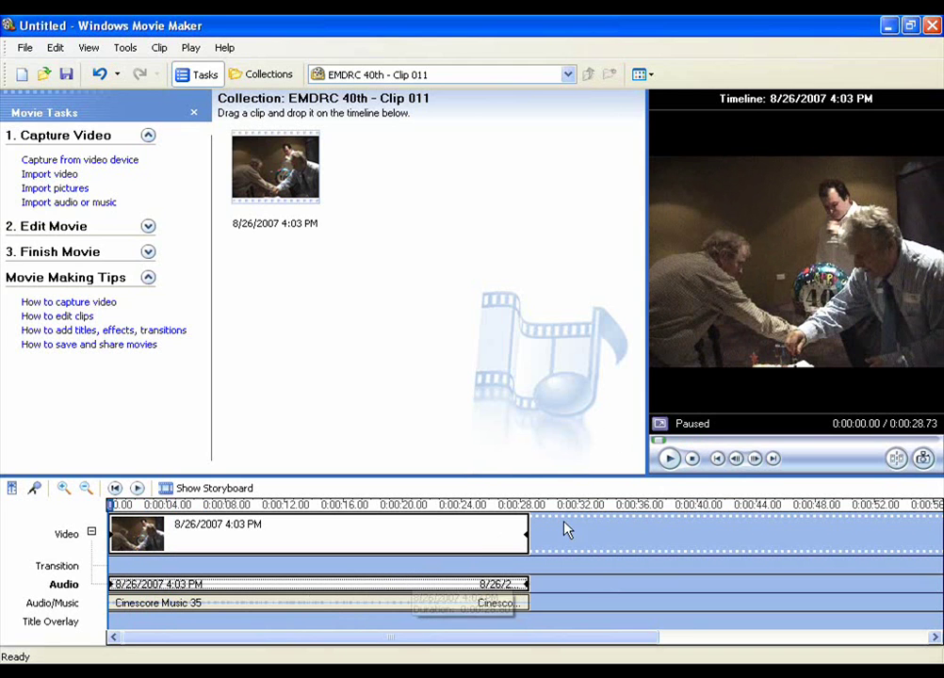
pyautogui.rightClick(286, 586)
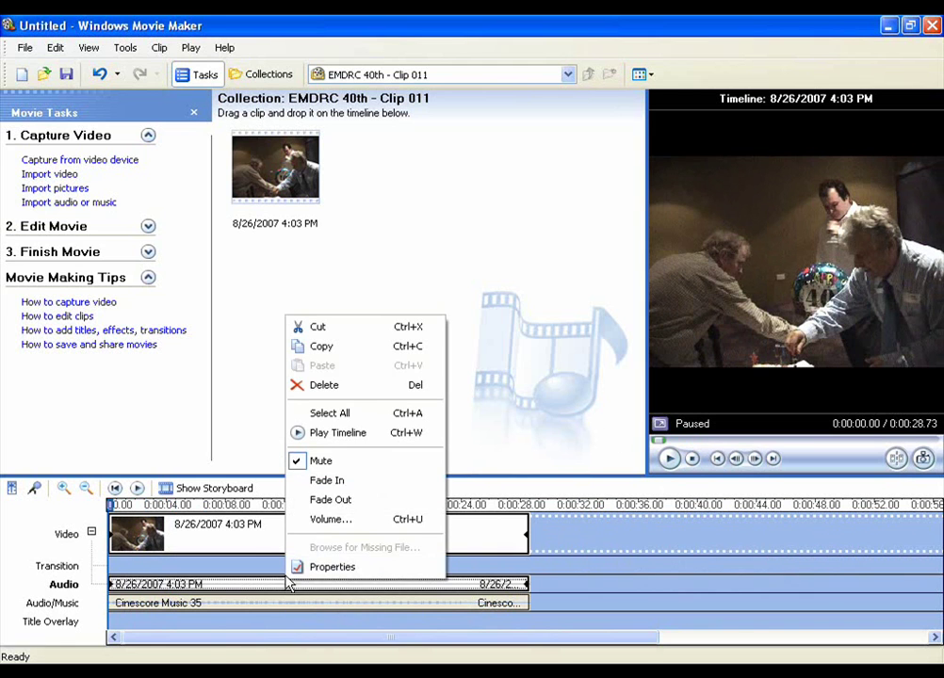
pyautogui.click(305, 464)
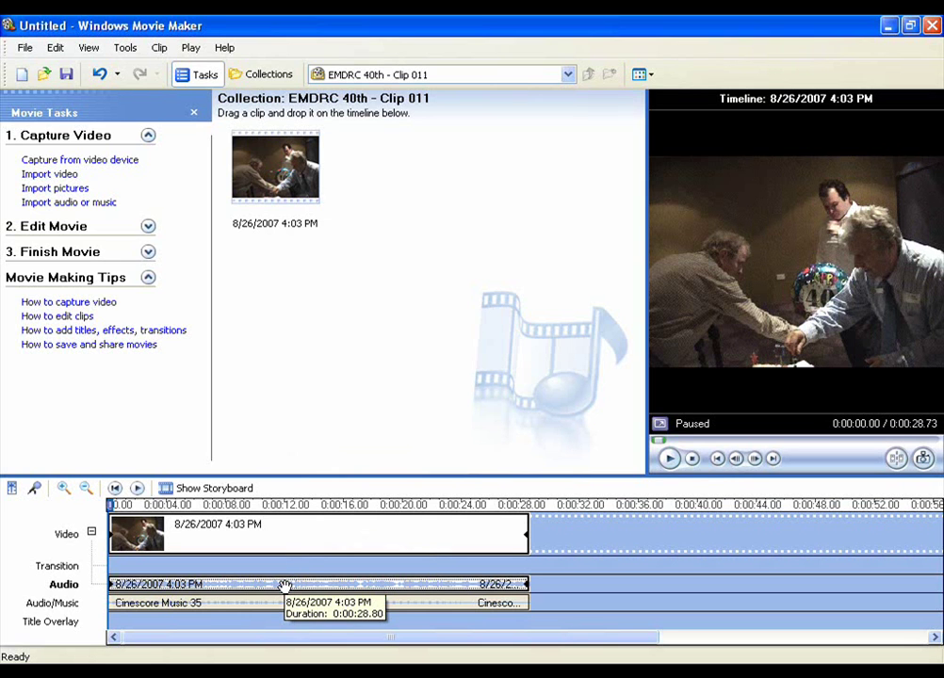
# Split the video and audio at 0:00:08.13 and again at 0:00:16.67.
pyautogui.click(227, 506)
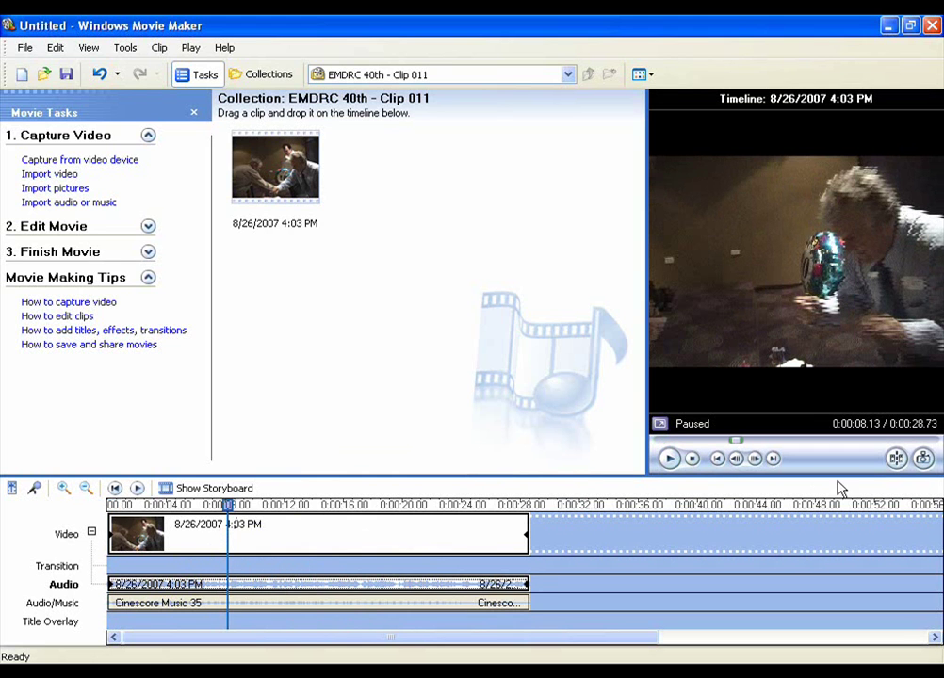
pyautogui.click(896, 460)
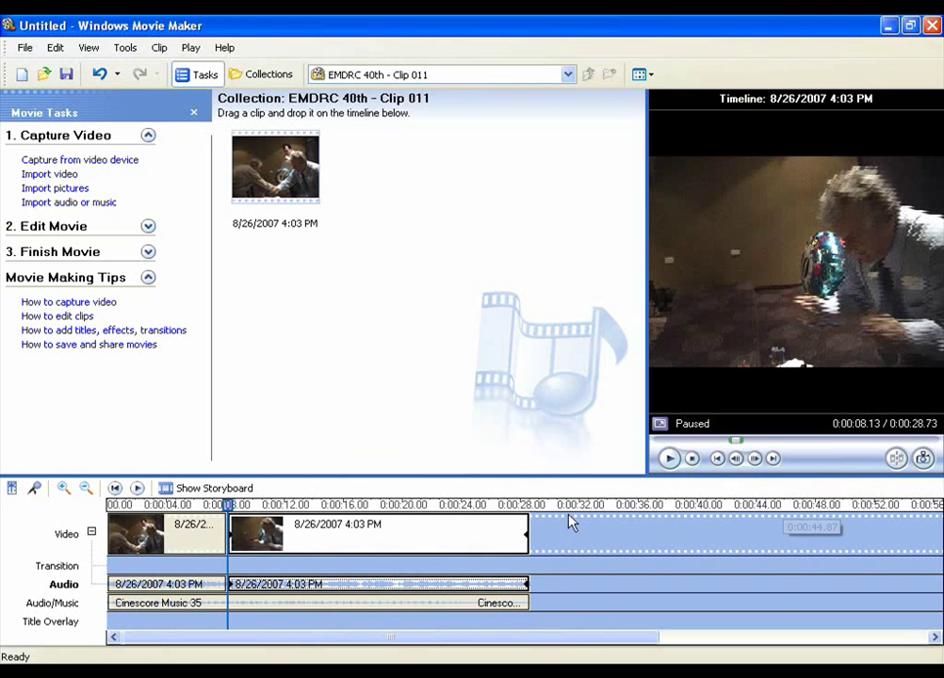
pyautogui.click(353, 506)
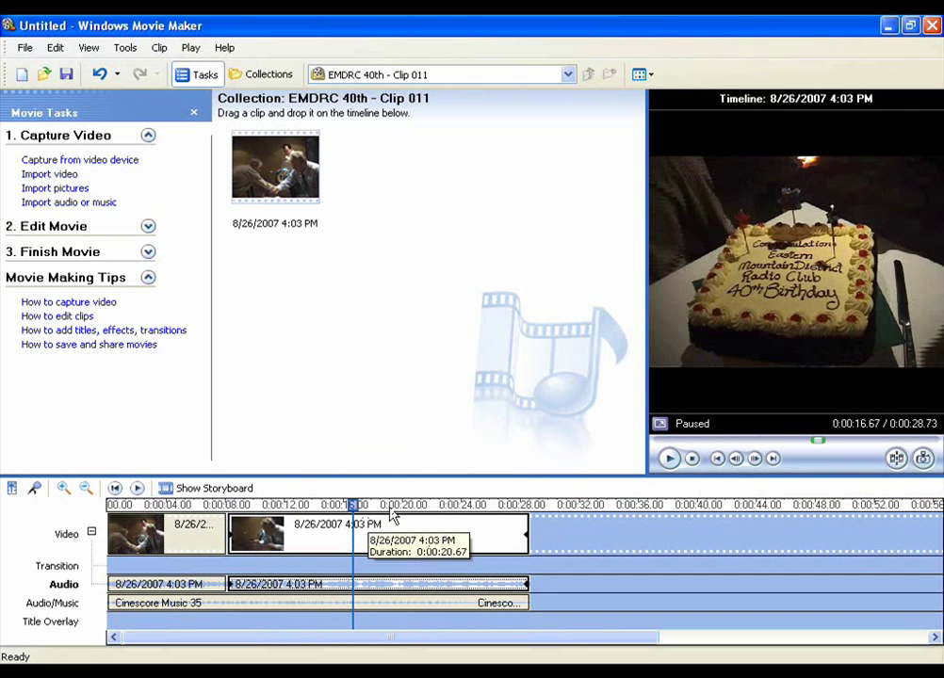
pyautogui.click(896, 460)
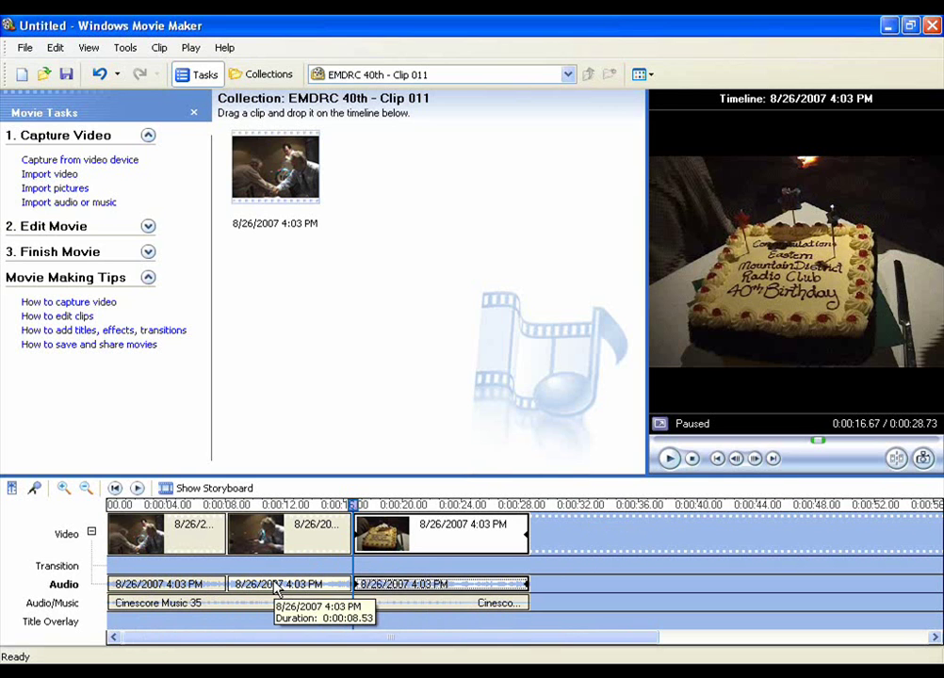
# Add a fade in and a fade out to the middle clip's audio.
pyautogui.click(278, 589)
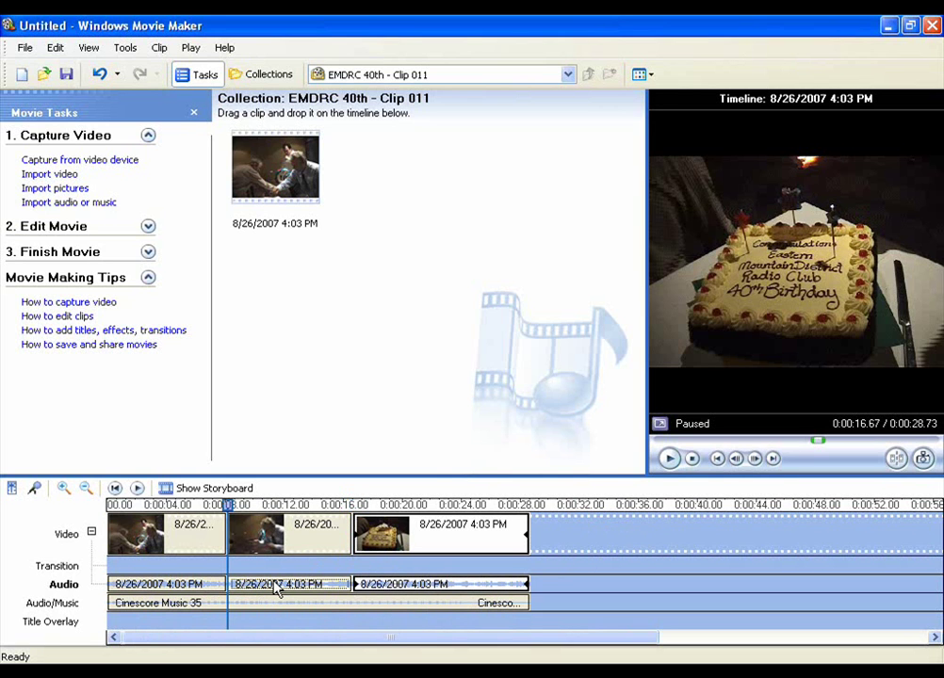
pyautogui.rightClick(278, 588)
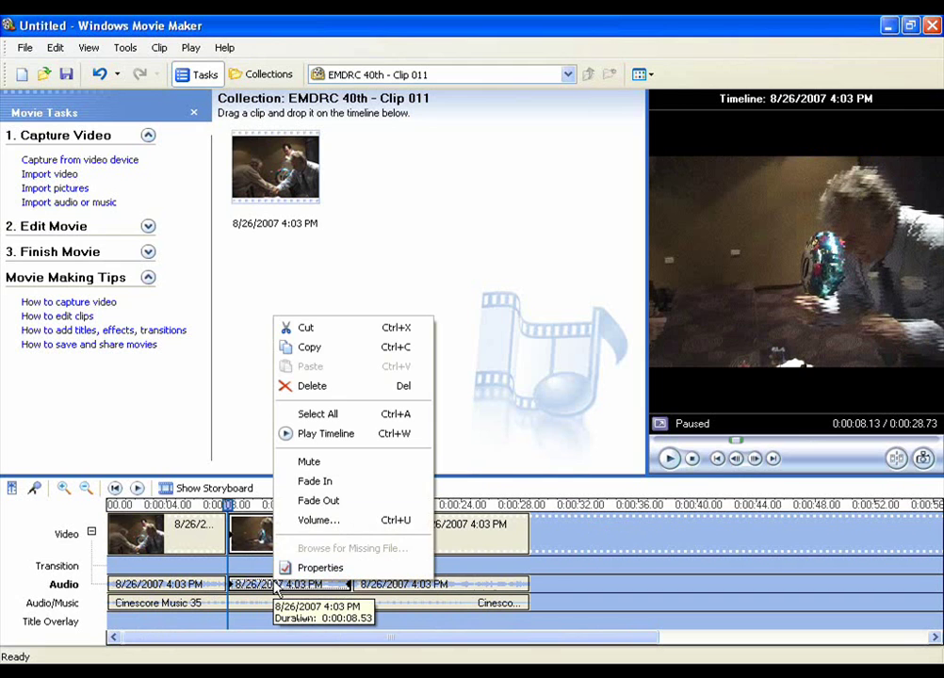
pyautogui.click(302, 483)
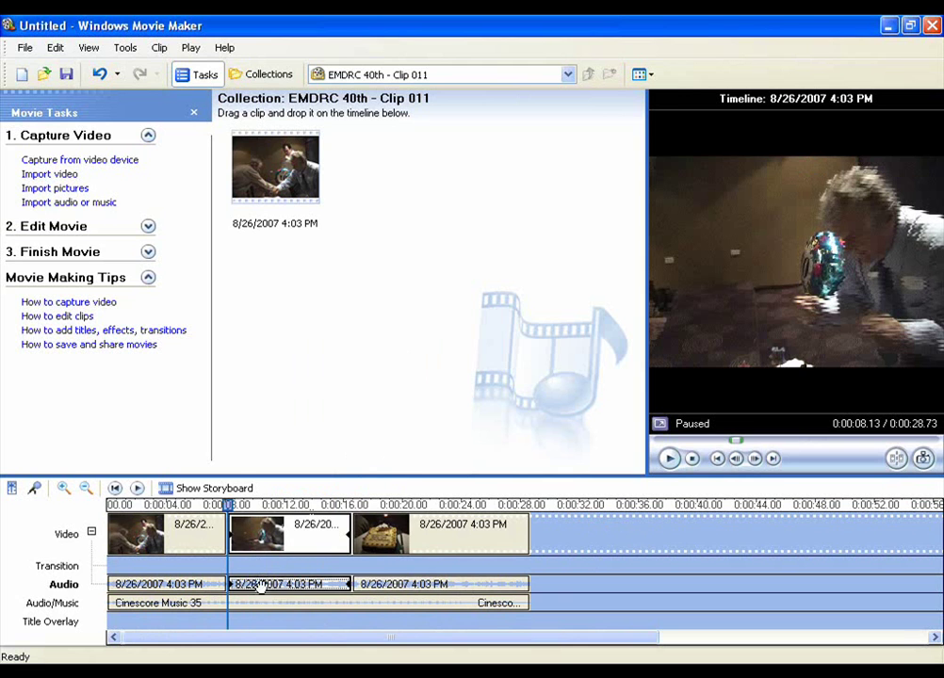
pyautogui.rightClick(261, 586)
pyautogui.click(302, 502)
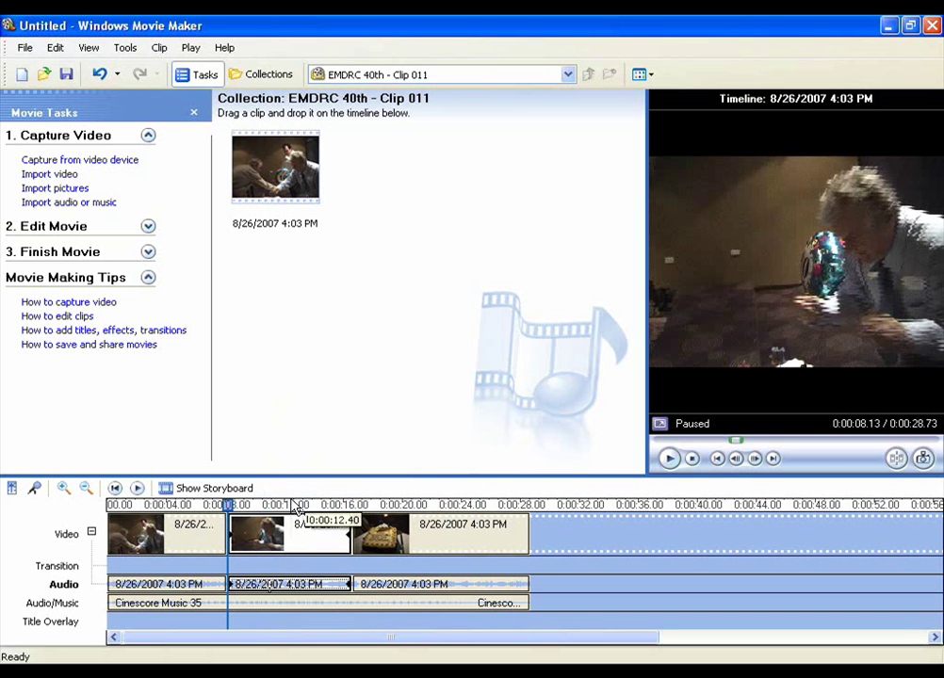
# Lower the middle clip's audio volume almost to silence without muting it.
pyautogui.rightClick(262, 586)
pyautogui.click(303, 525)
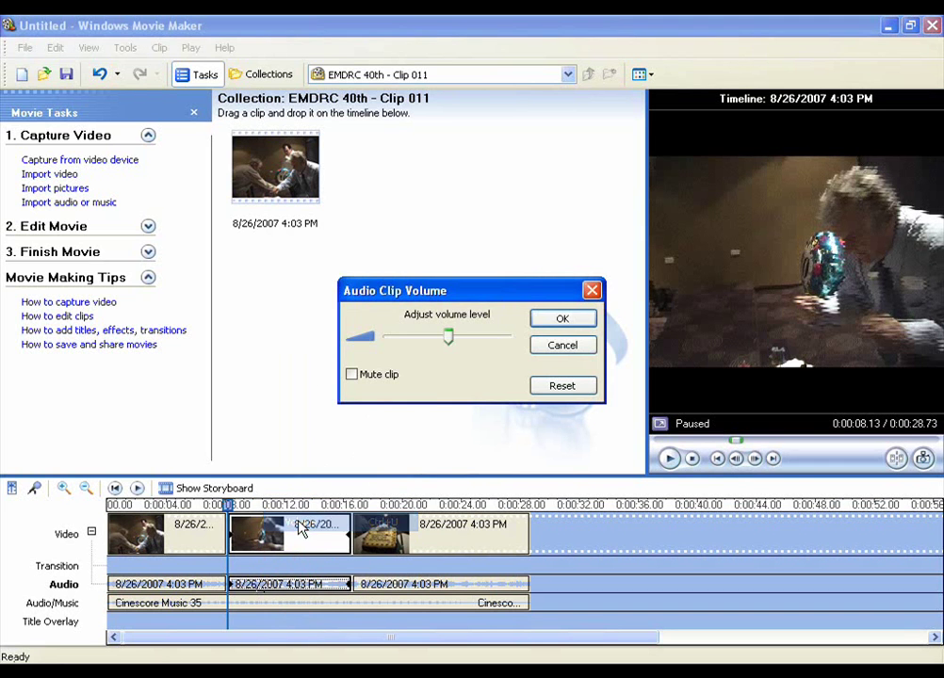
pyautogui.moveTo(450, 345); pyautogui.dragTo(389, 346)
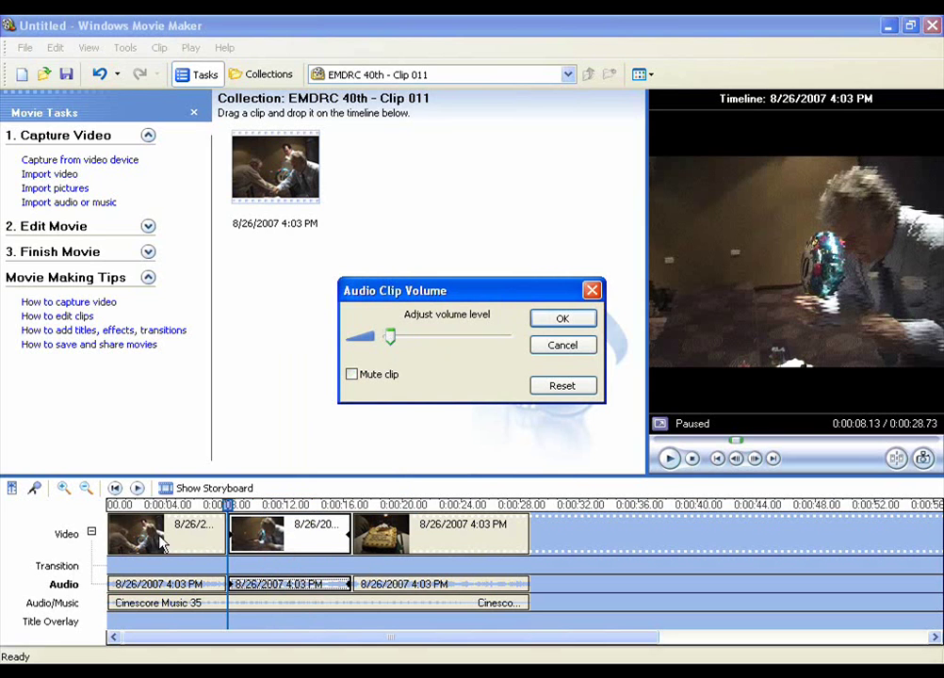
pyautogui.click(562, 318)
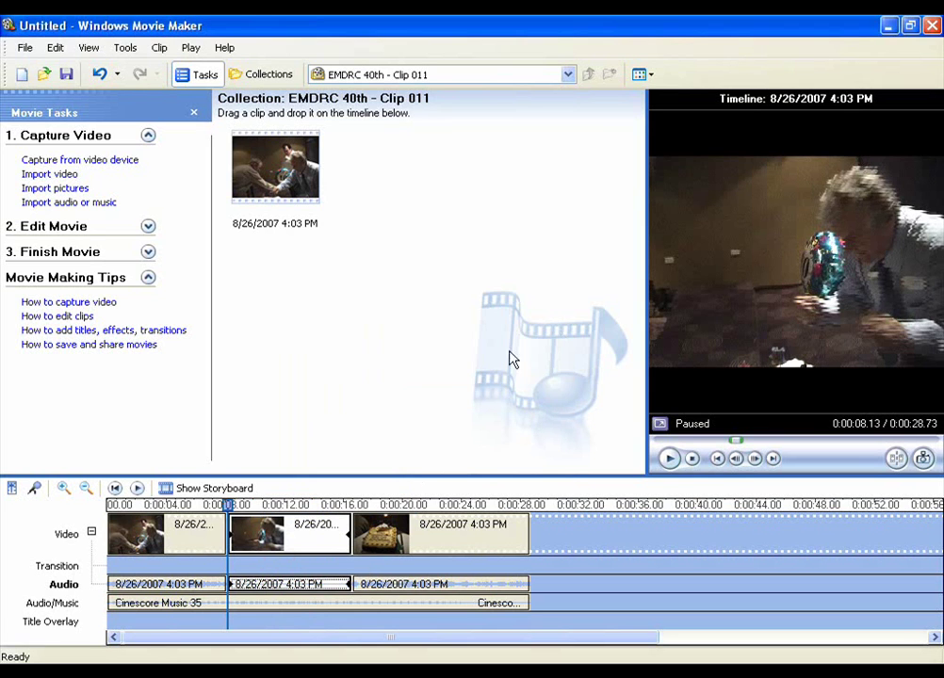
pyautogui.moveTo(229, 505); pyautogui.dragTo(207, 506)
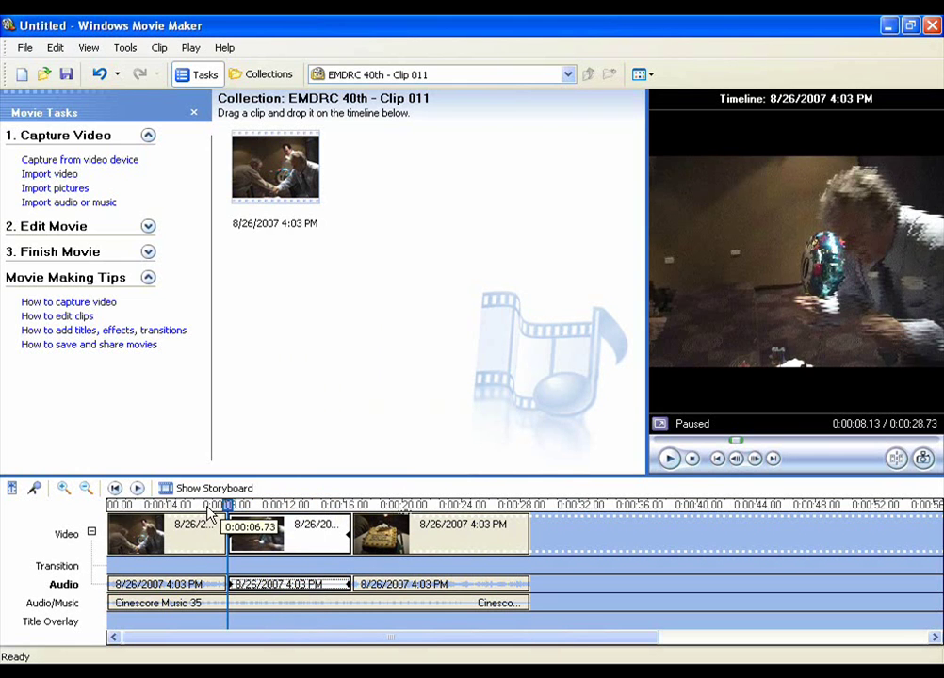
pyautogui.click(668, 459)
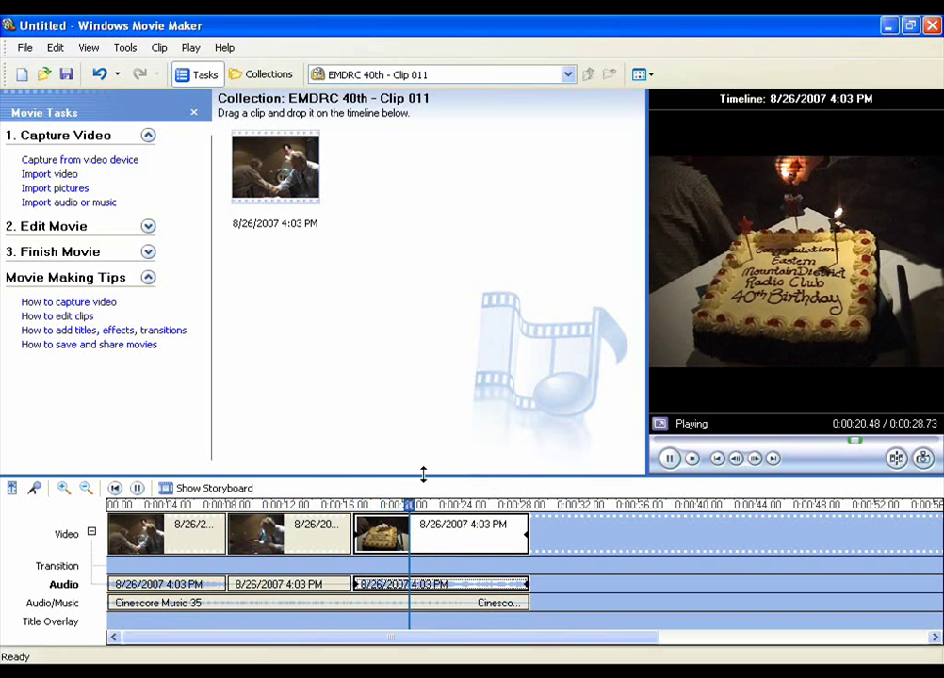
pyautogui.click(691, 459)
# Turn the cake clip's audio volume down low.
pyautogui.rightClick(415, 584)
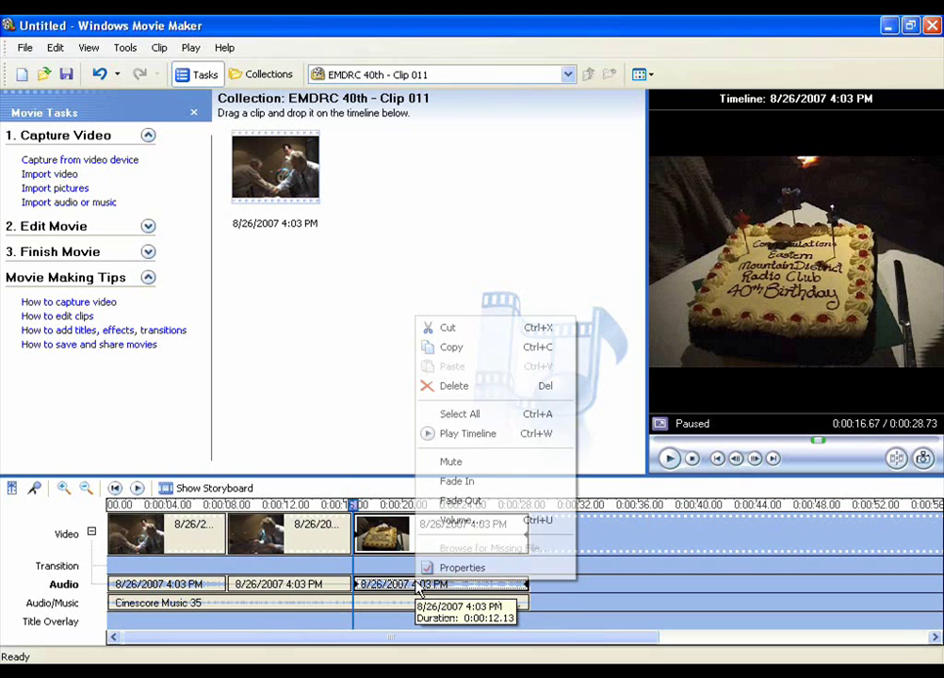
pyautogui.click(456, 521)
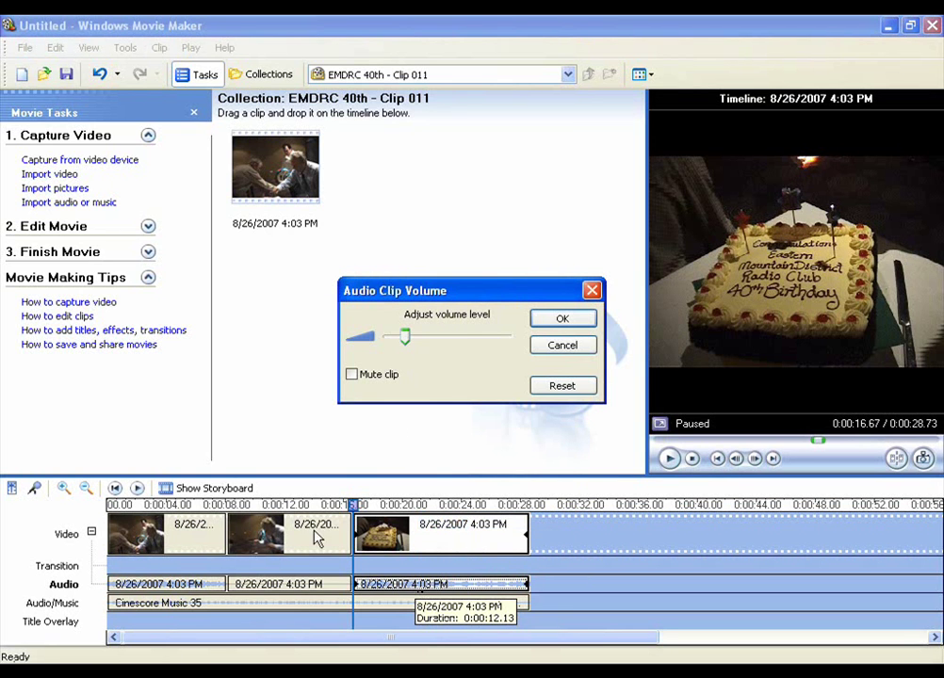
pyautogui.click(562, 318)
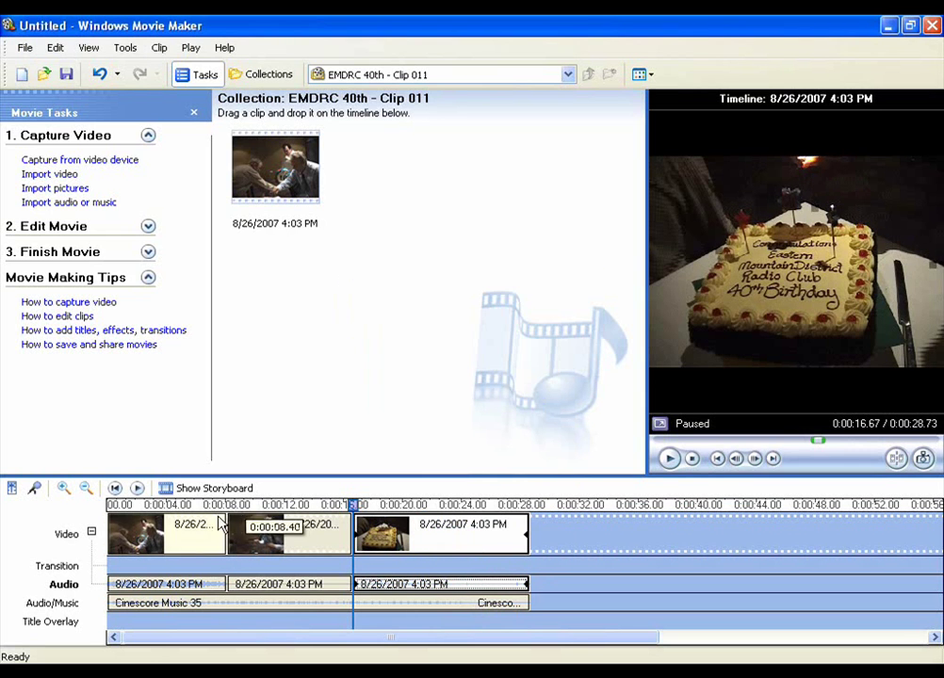
# Review the first audio clip's volume settings and confirm them with OK.
pyautogui.click(162, 590)
pyautogui.rightClick(162, 590)
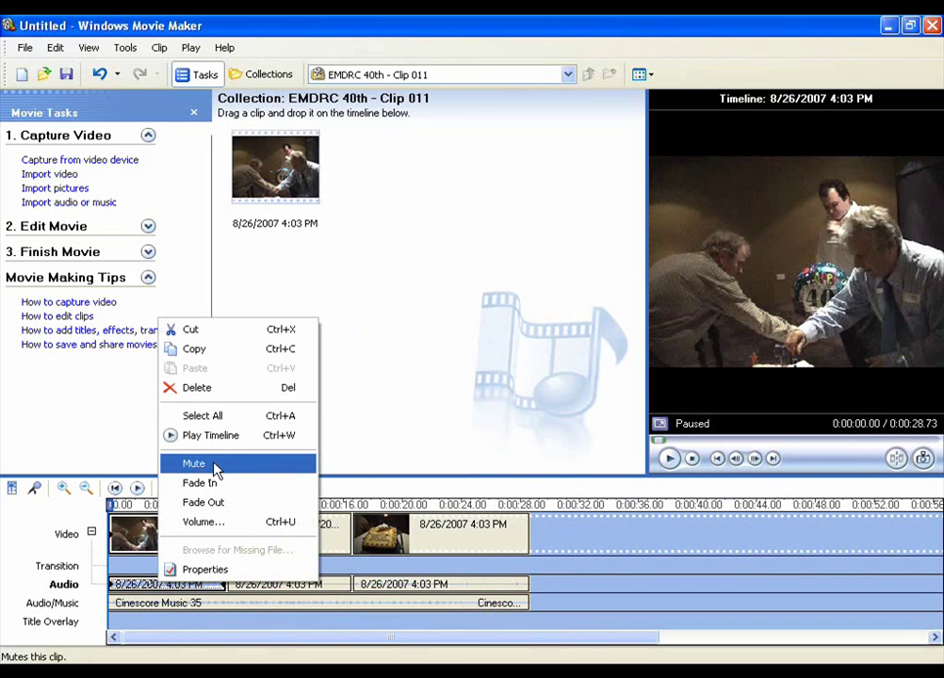
pyautogui.click(200, 522)
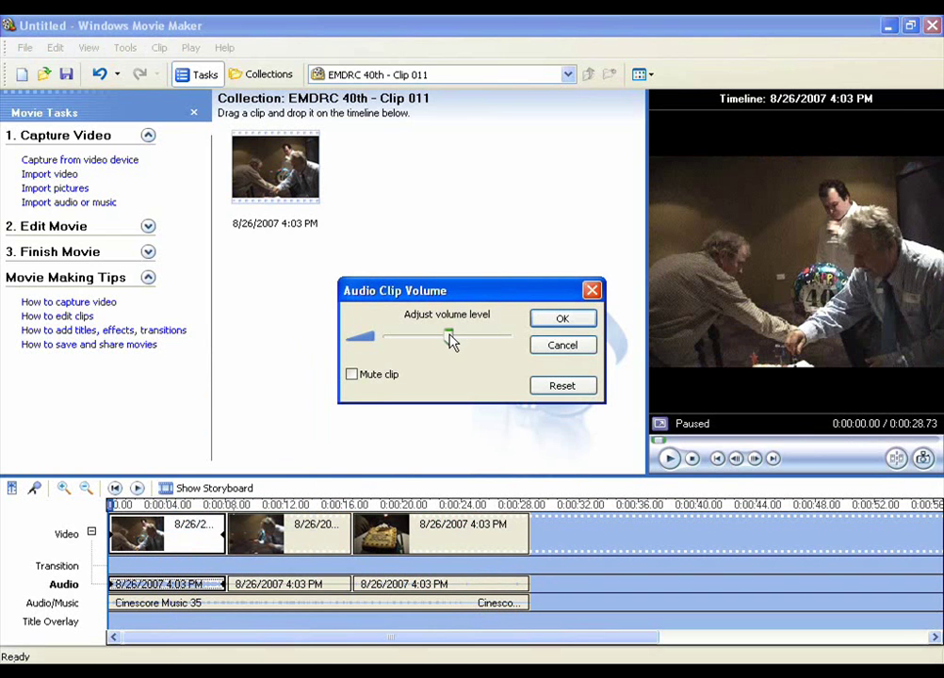
pyautogui.click(556, 319)
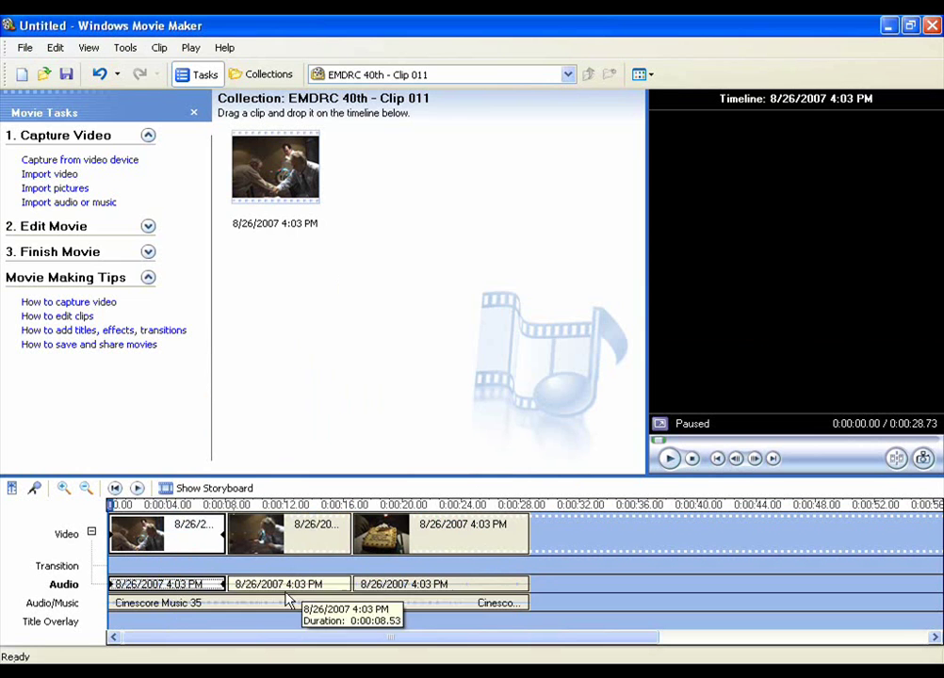
pyautogui.click(121, 539)
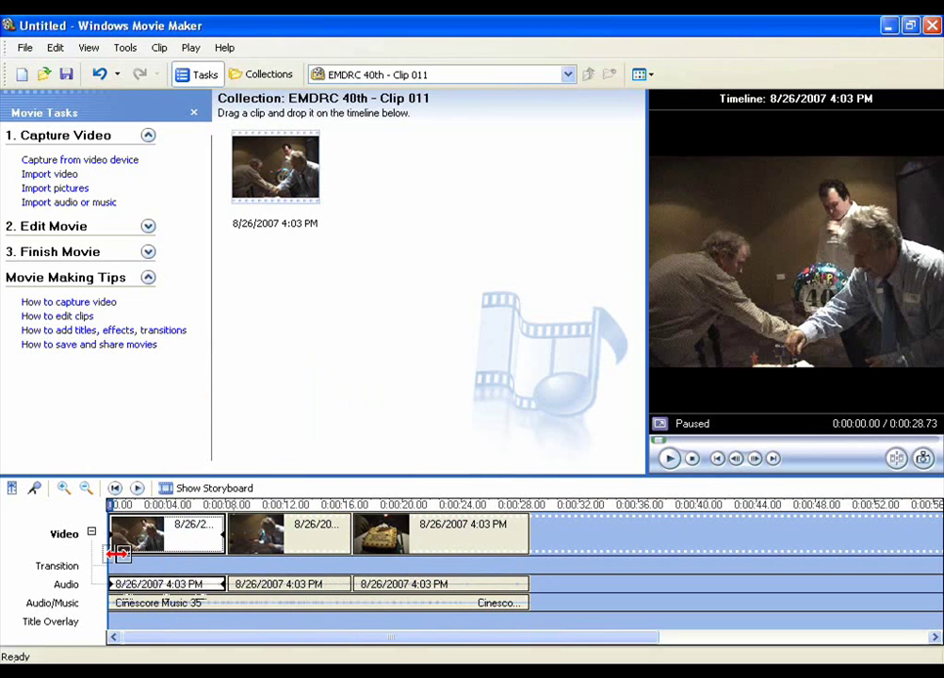
pyautogui.click(668, 459)
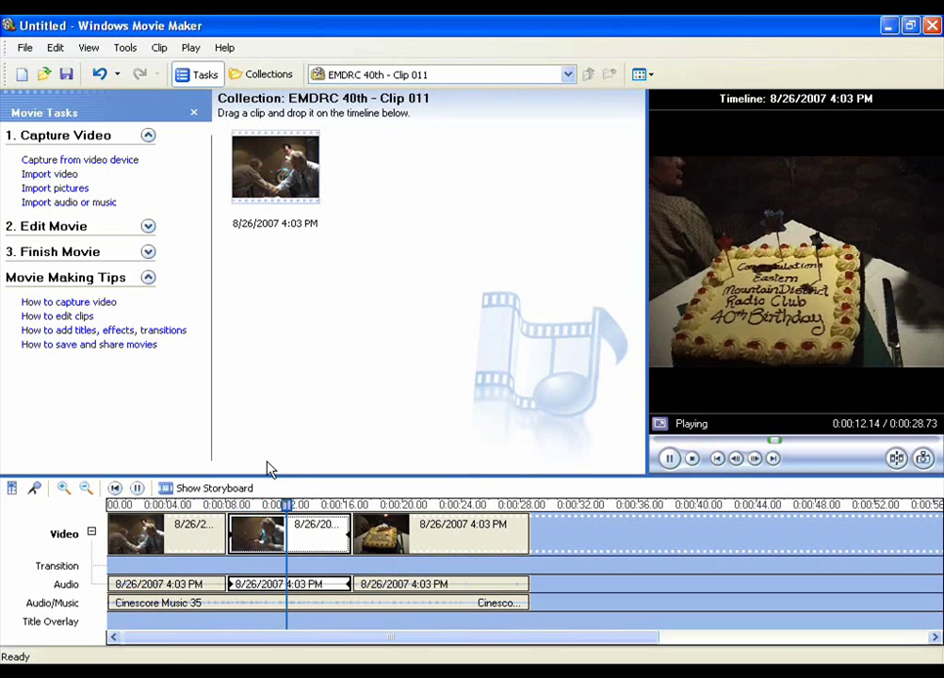
pyautogui.click(691, 460)
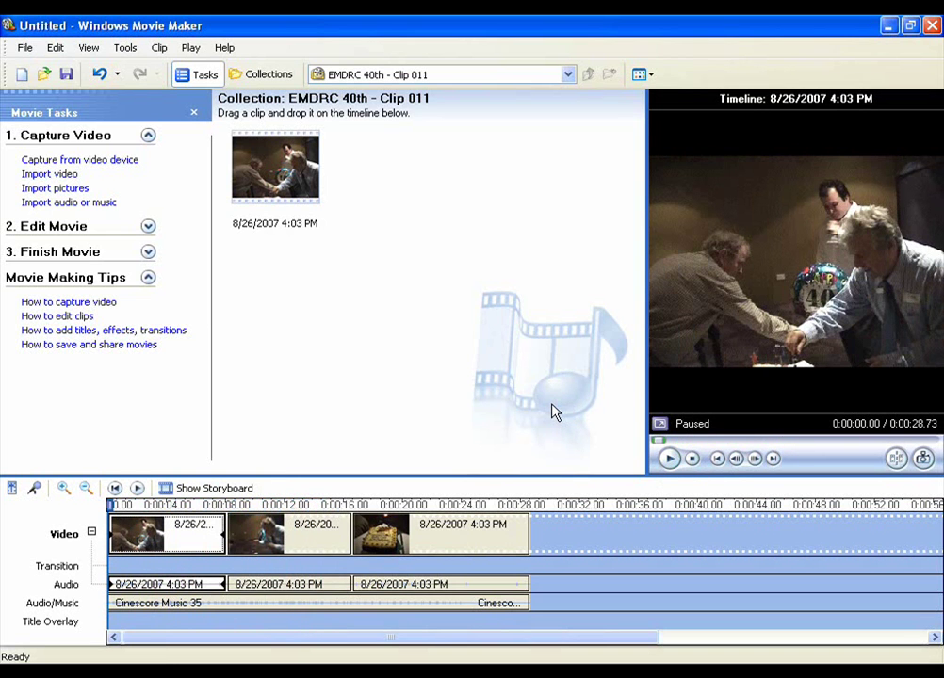